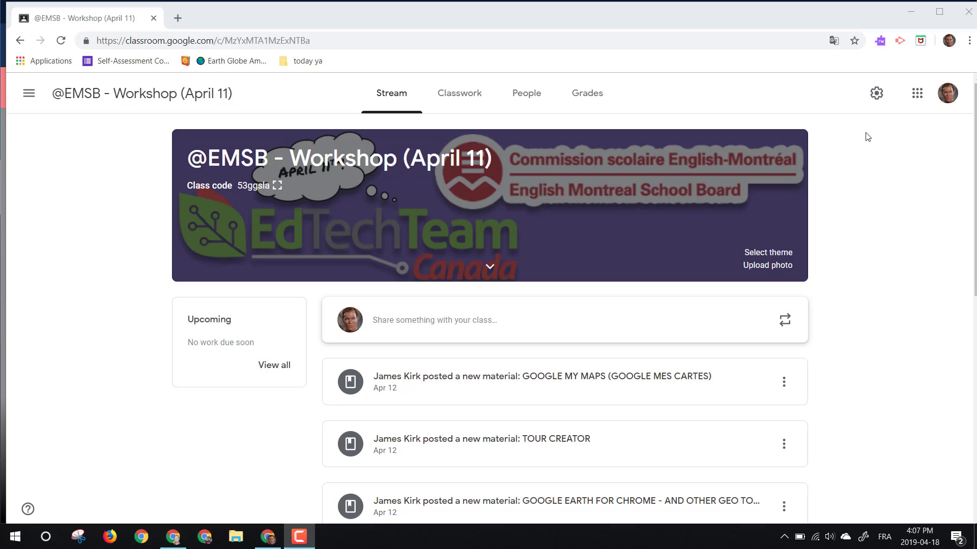
In class settings, set overall grade calculation to Weighted by category and show the overall grade to students.
click(876, 94)
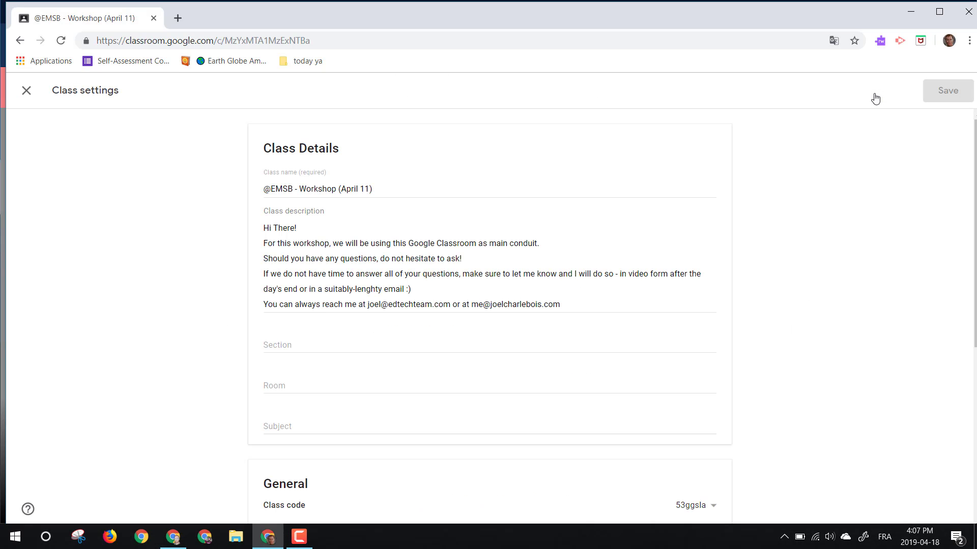
scroll(668, 279, down, 6)
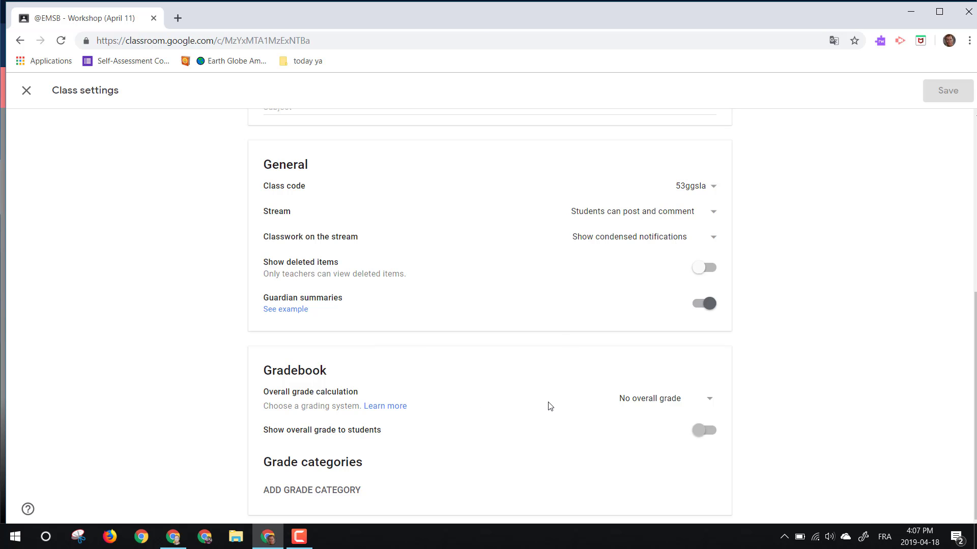
ctrl+scroll(550, 406, up, 3)
scroll(549, 406, down, 1)
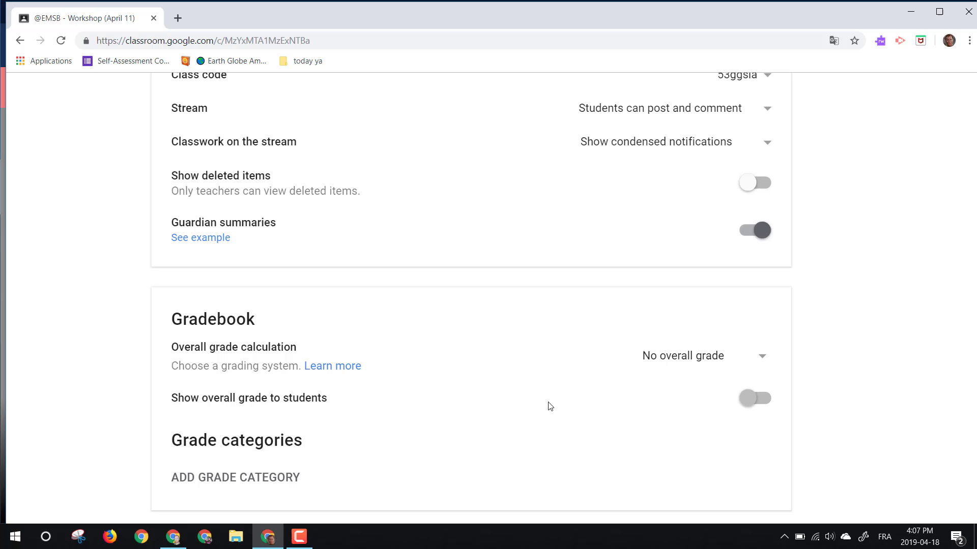
click(759, 359)
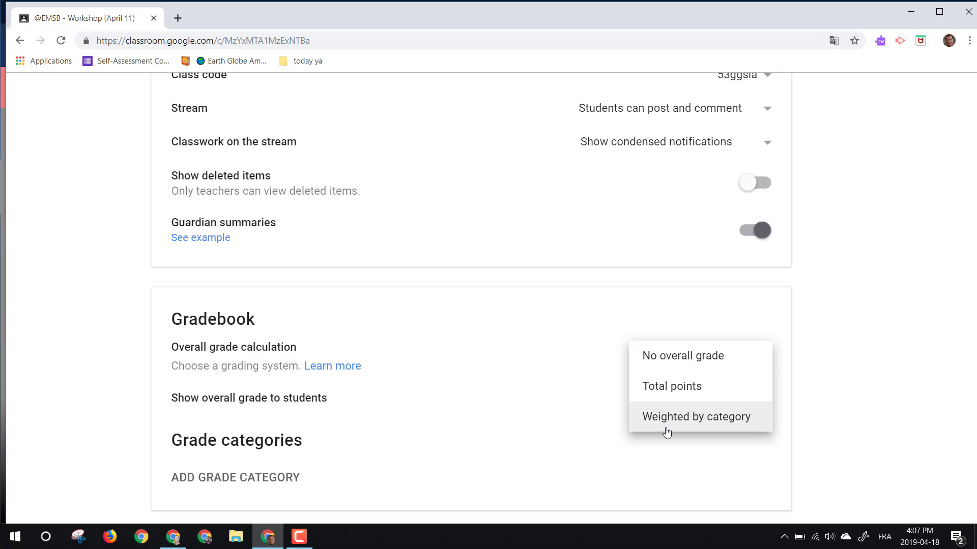
click(683, 417)
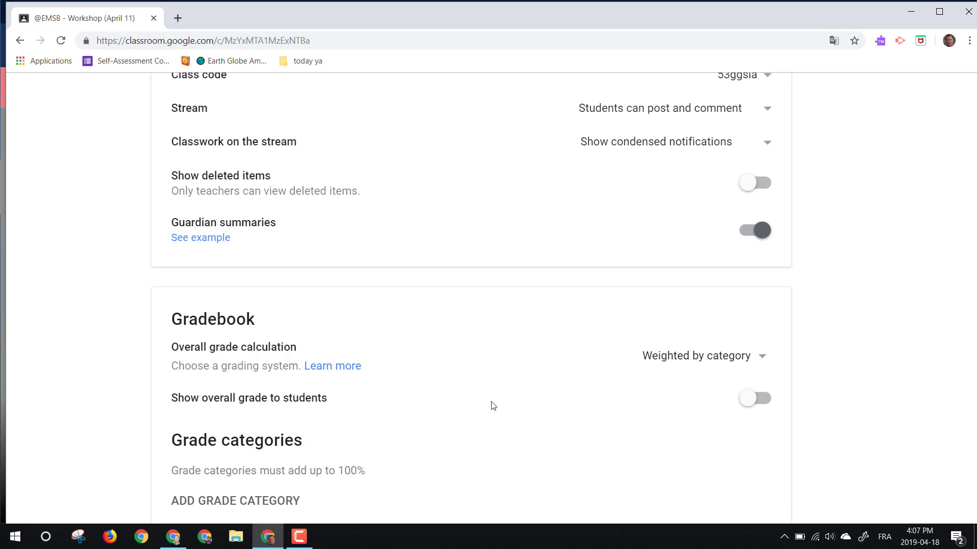
click(758, 403)
scroll(425, 458, down, 1)
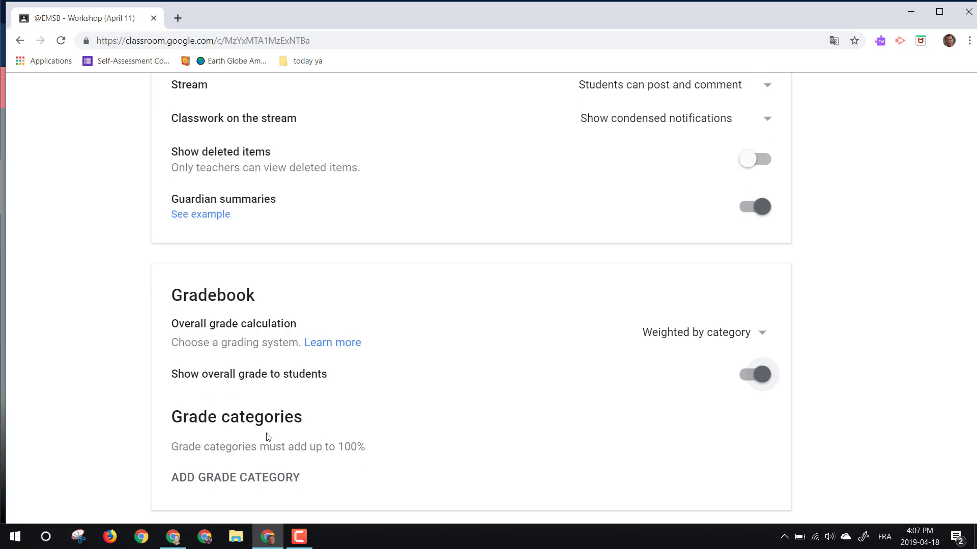
Add grade categories Quiz at 20% and Projects and Tests at 50%.
click(244, 478)
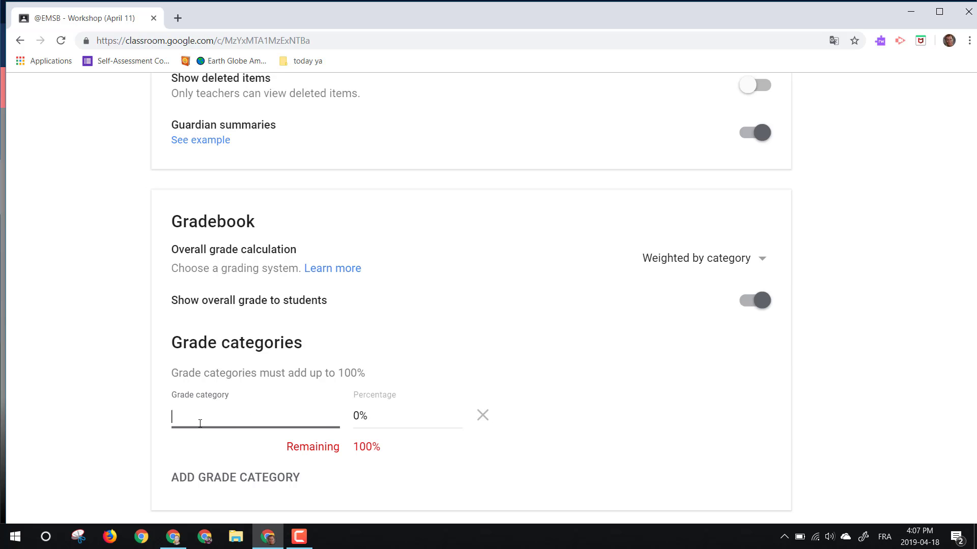
text(Quiz)
key(Tab)
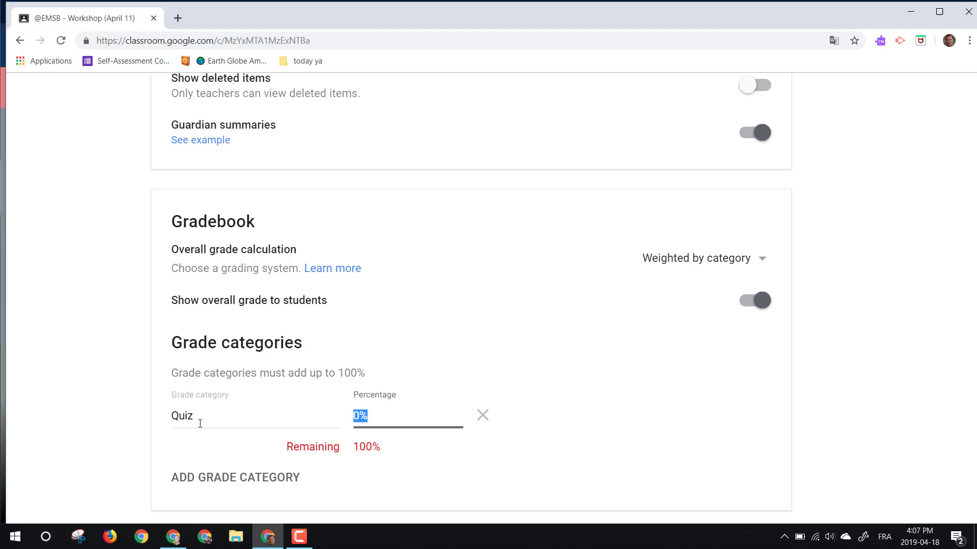
text(20)
click(195, 477)
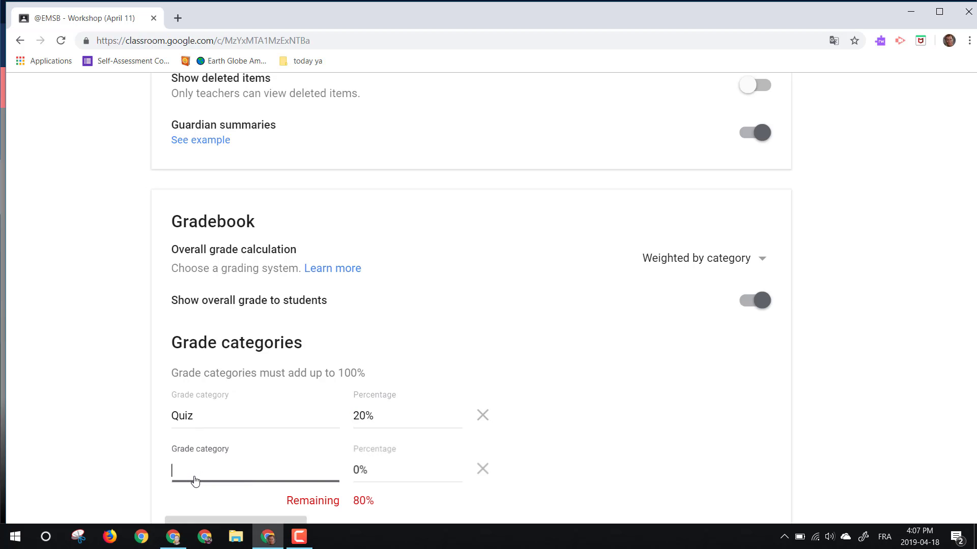
scroll(196, 480, down, 1)
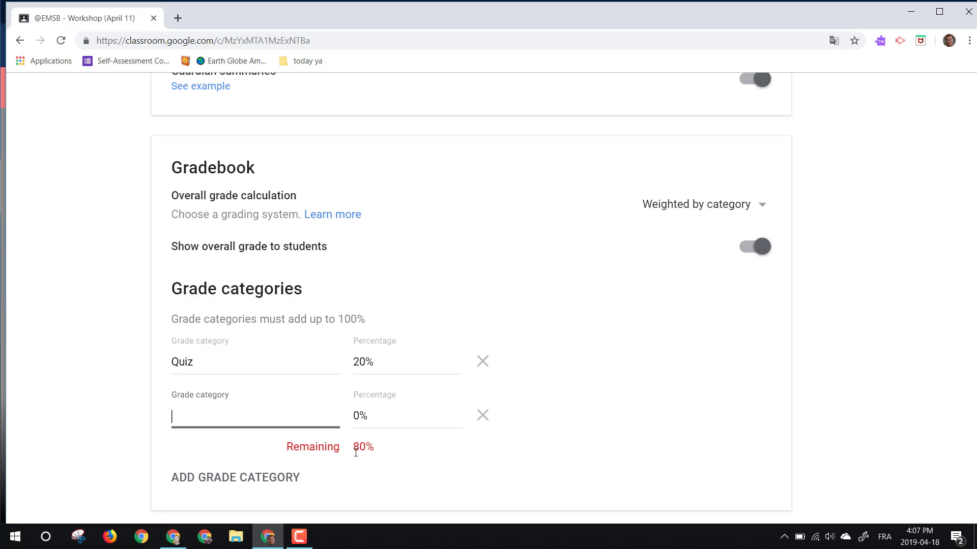
text(Projects and Tests)
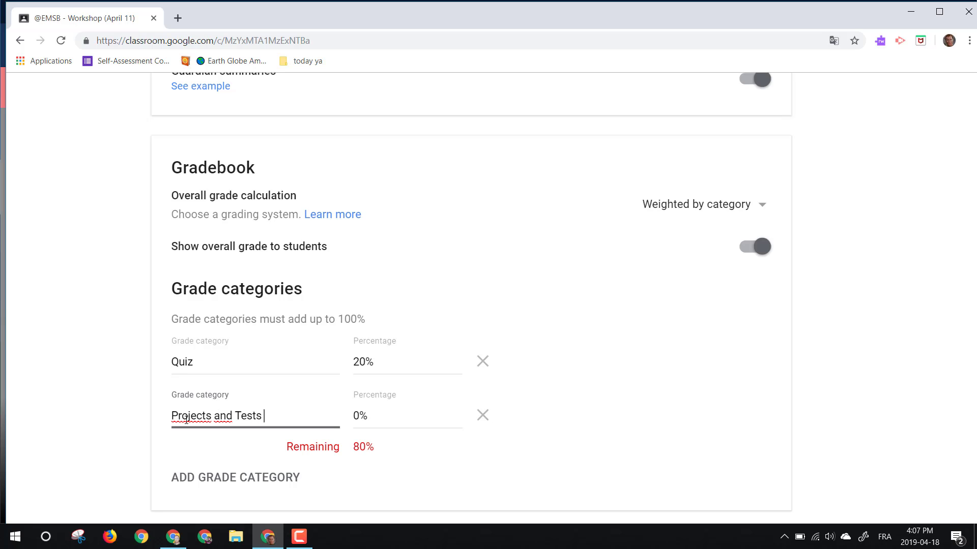
key(Tab)
text(50%)
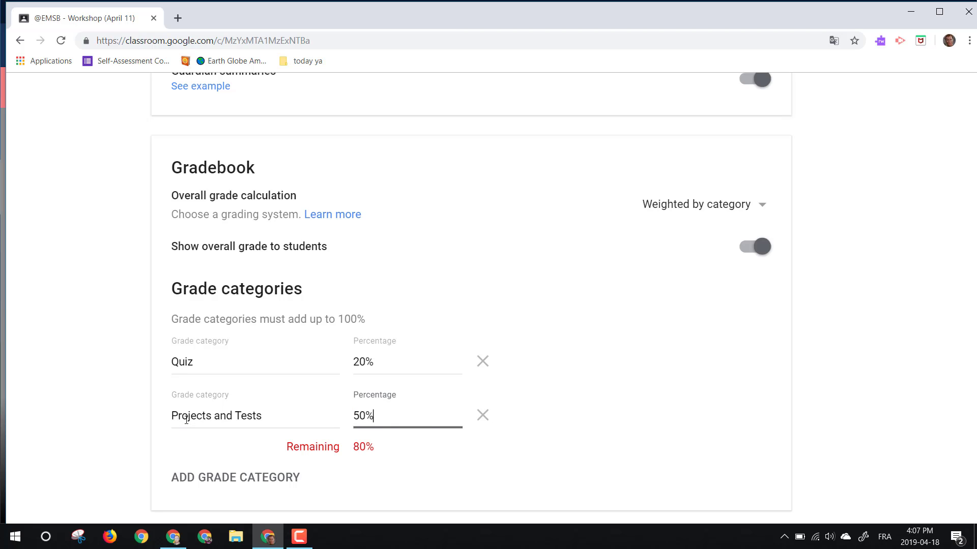
Add a Final exam grade category weighted at 30%.
click(206, 477)
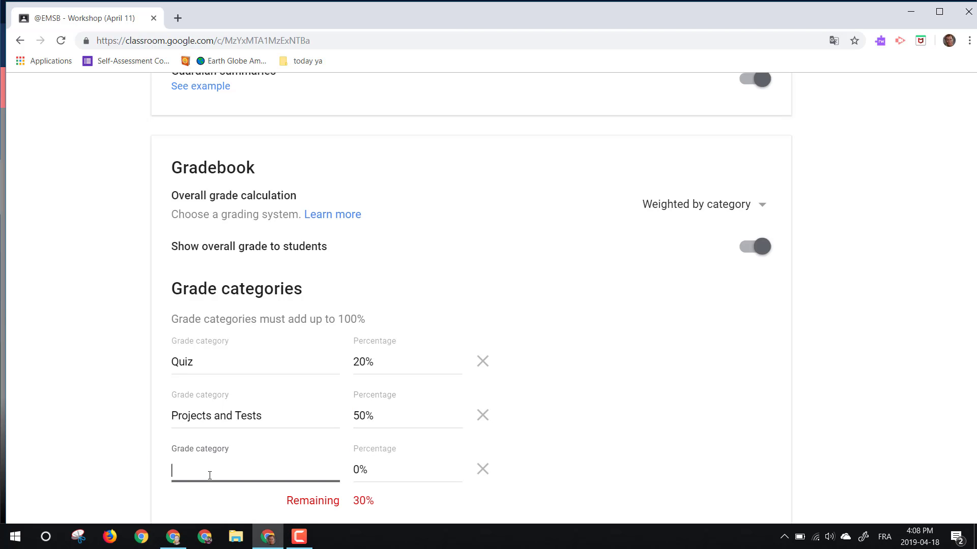
text(Final exam)
click(361, 469)
key(BackSpace)
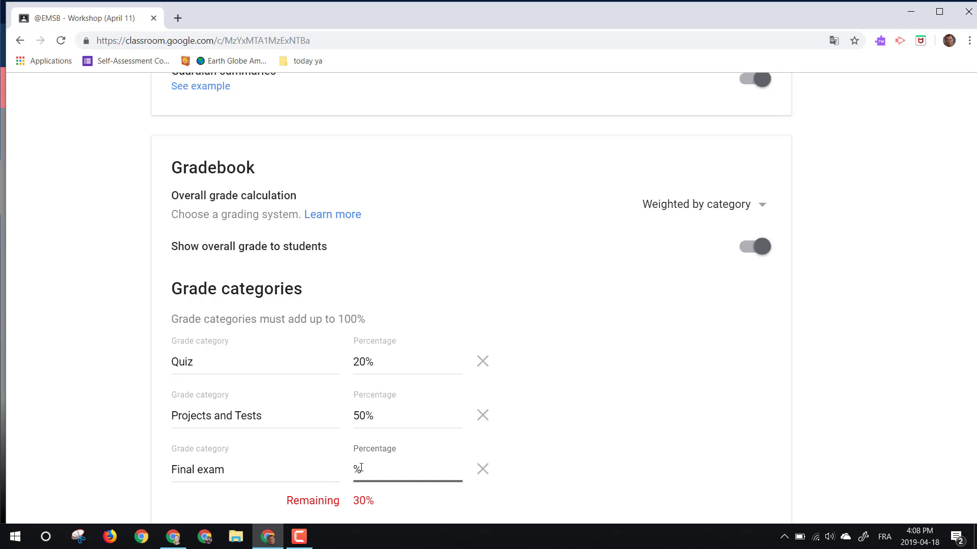
text(30)
click(539, 471)
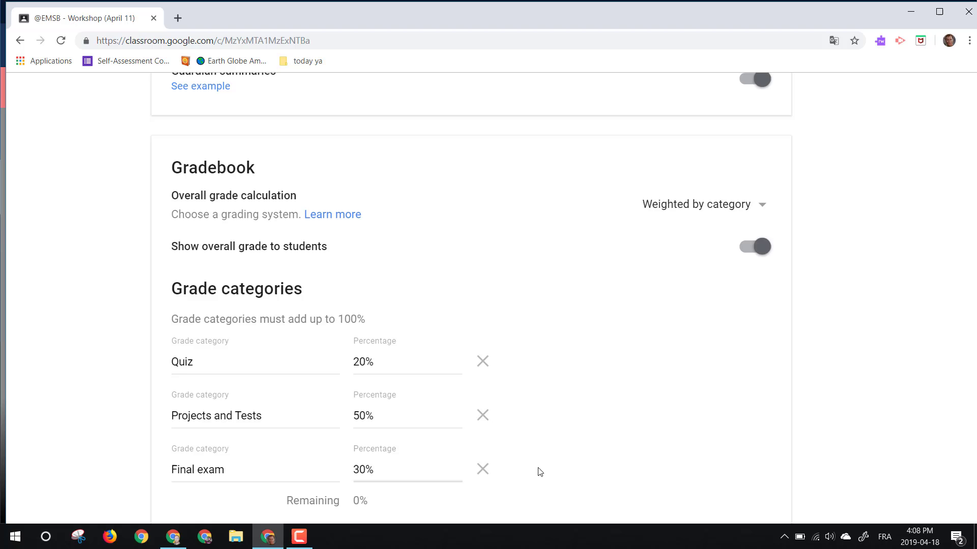
Restore the page zoom and save the class settings.
scroll(540, 472, down, 1)
scroll(676, 317, up, 10)
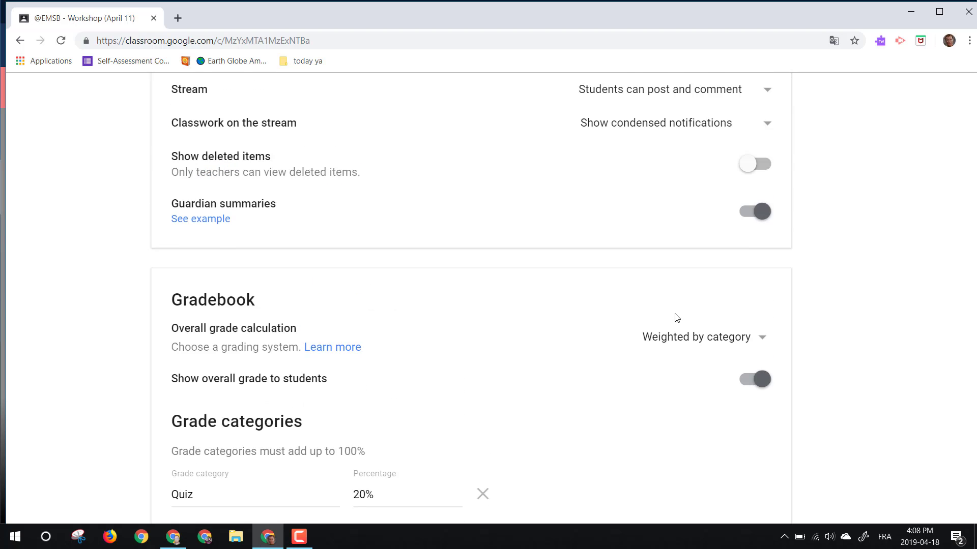
scroll(676, 317, up, 3)
key(ctrl+minus)
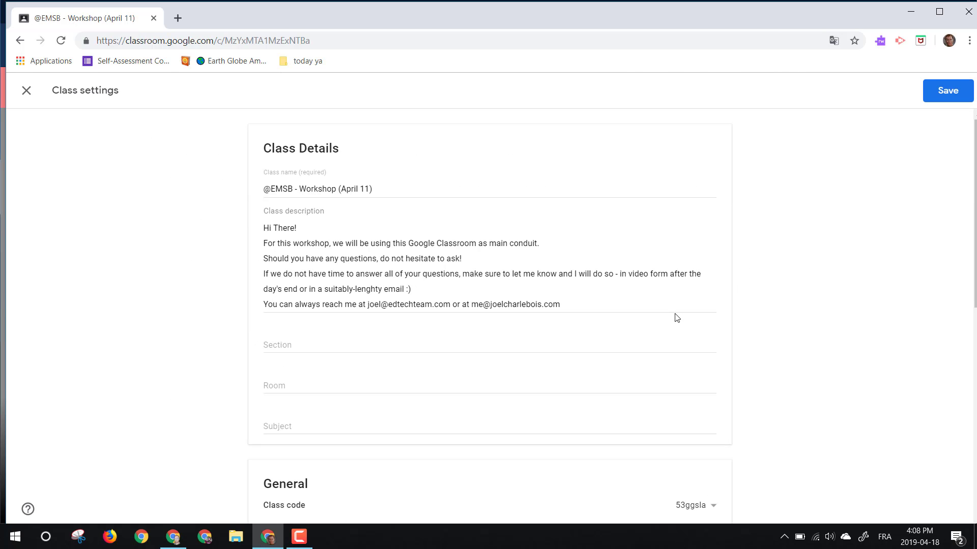
click(949, 96)
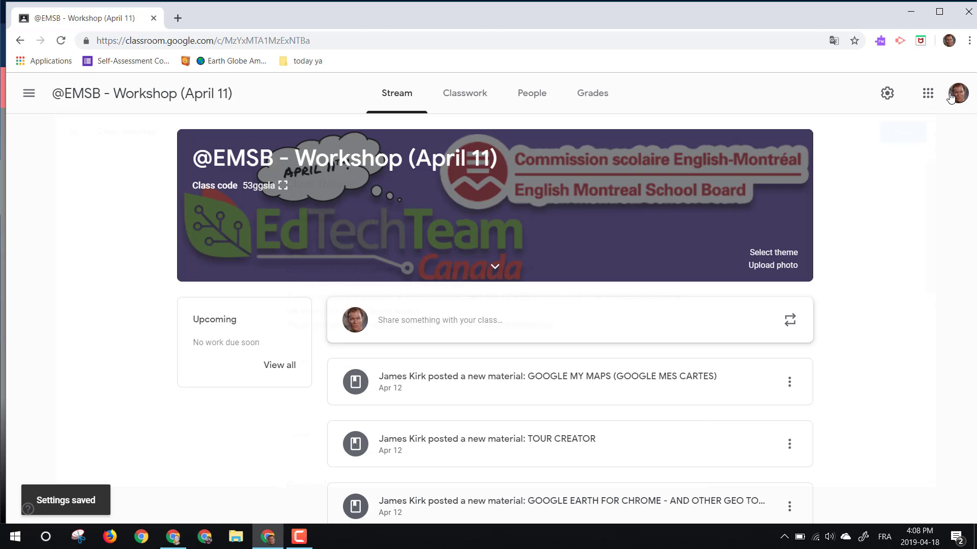
From Classwork, create an assignment titled 'Quiz : Roman empire and its pool toys.'.
click(458, 94)
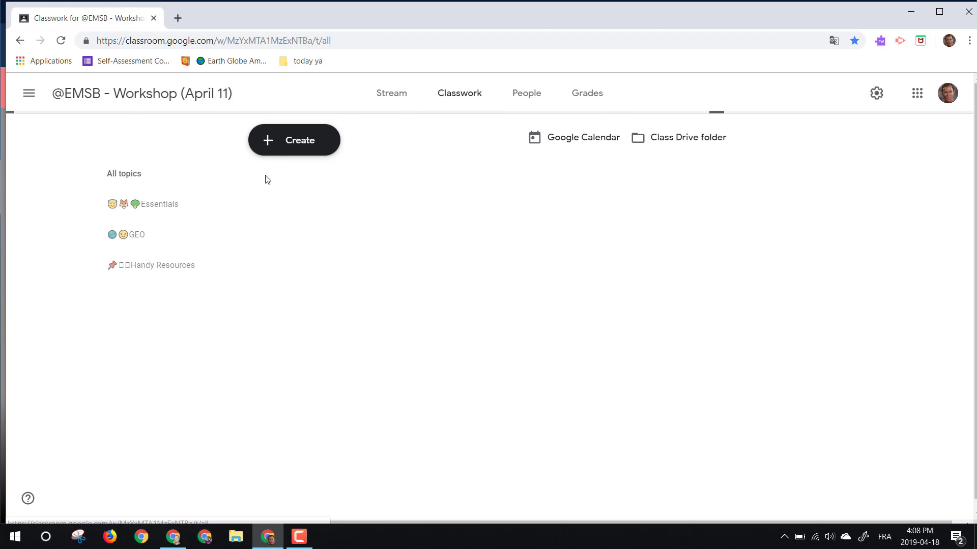
click(289, 145)
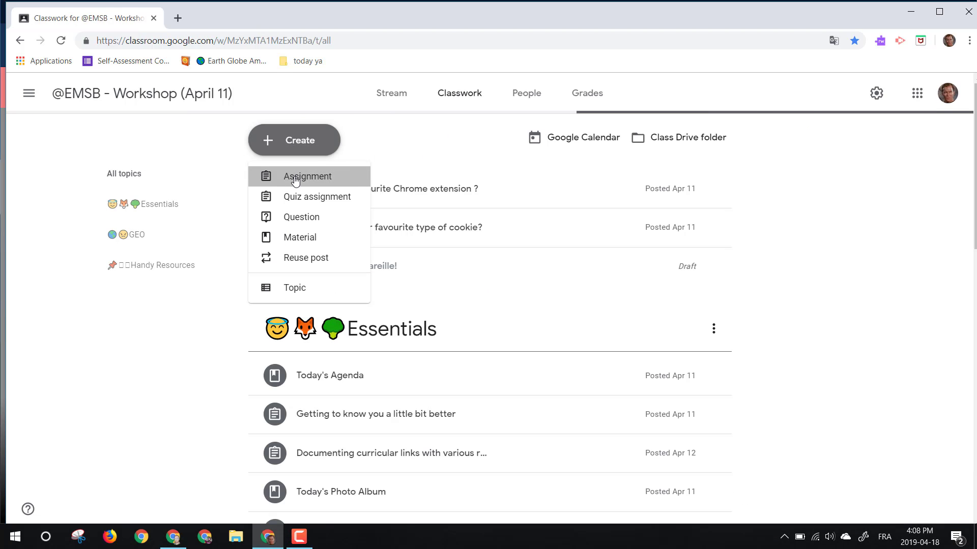
click(295, 178)
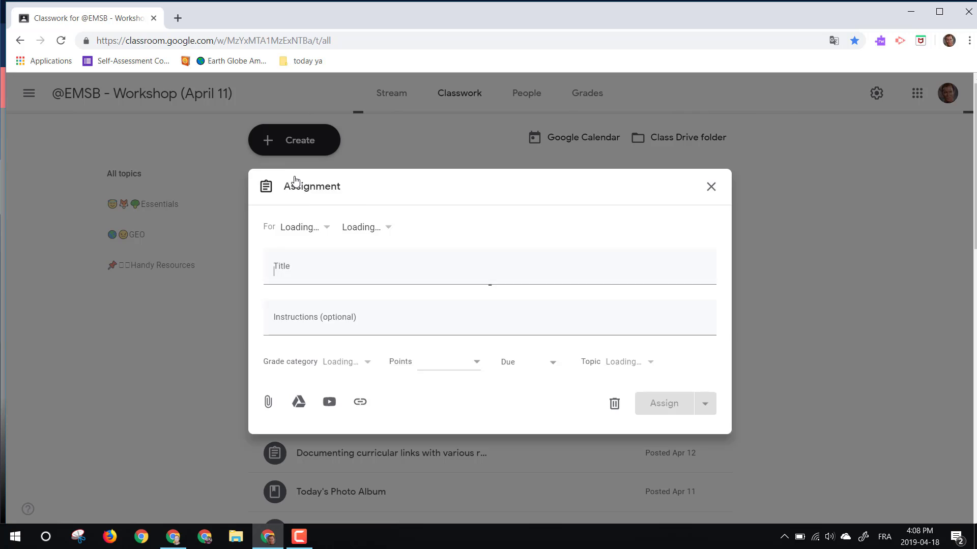
text(Quiz)
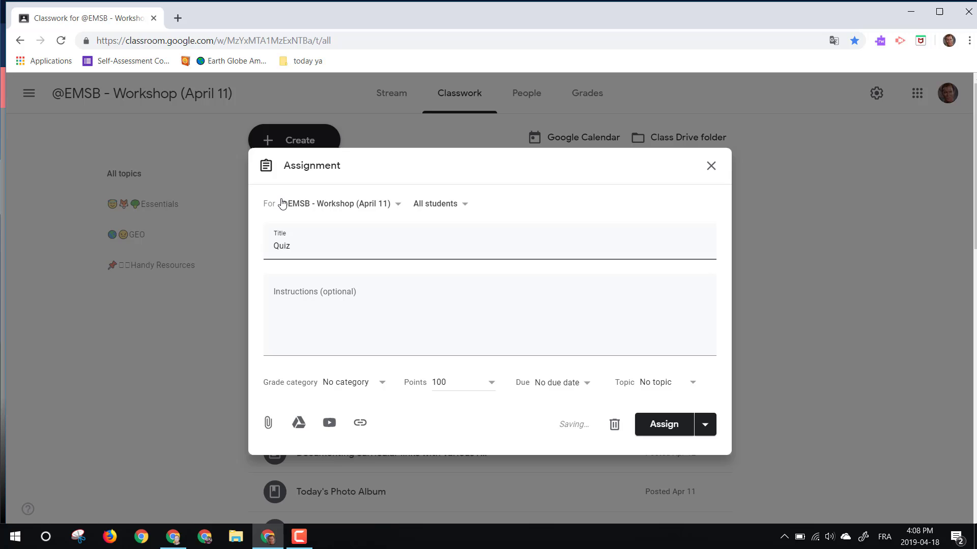
text( :)
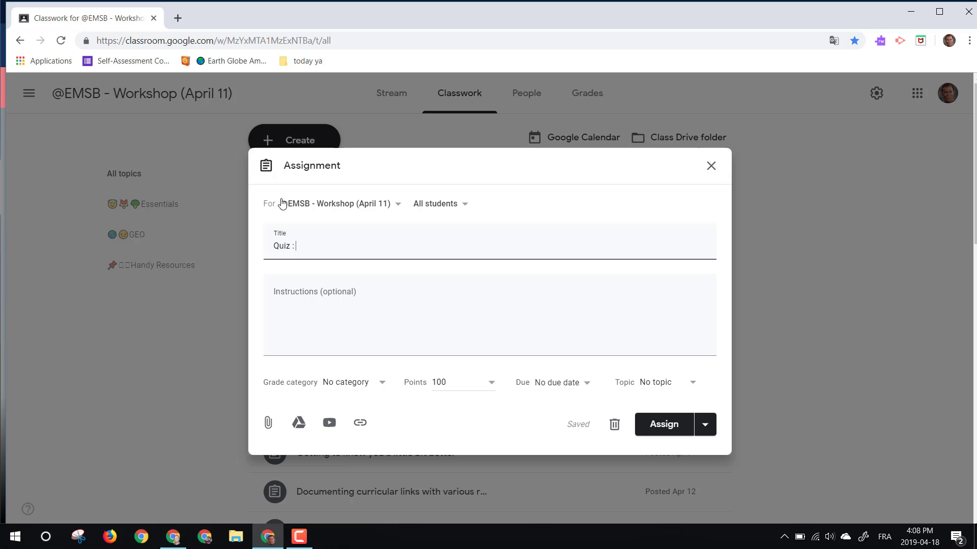
text(Roman empire and its )
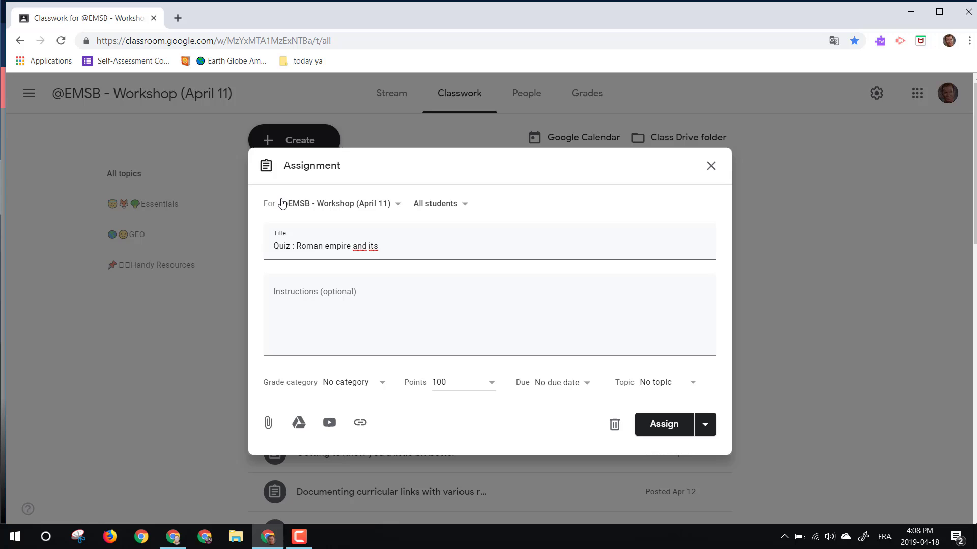
text(pool toys.)
Set the assignment's grade category to Quiz and assign it to all students.
click(378, 383)
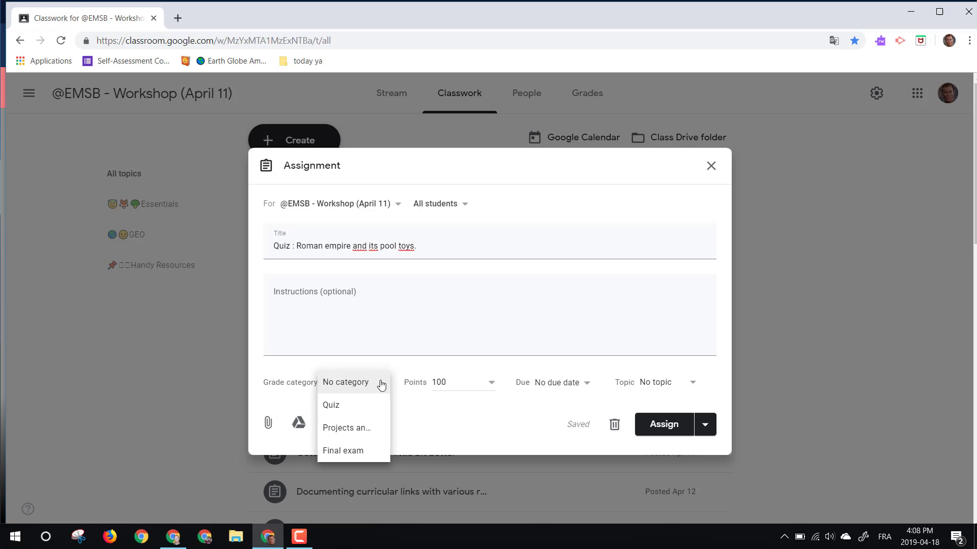
click(351, 406)
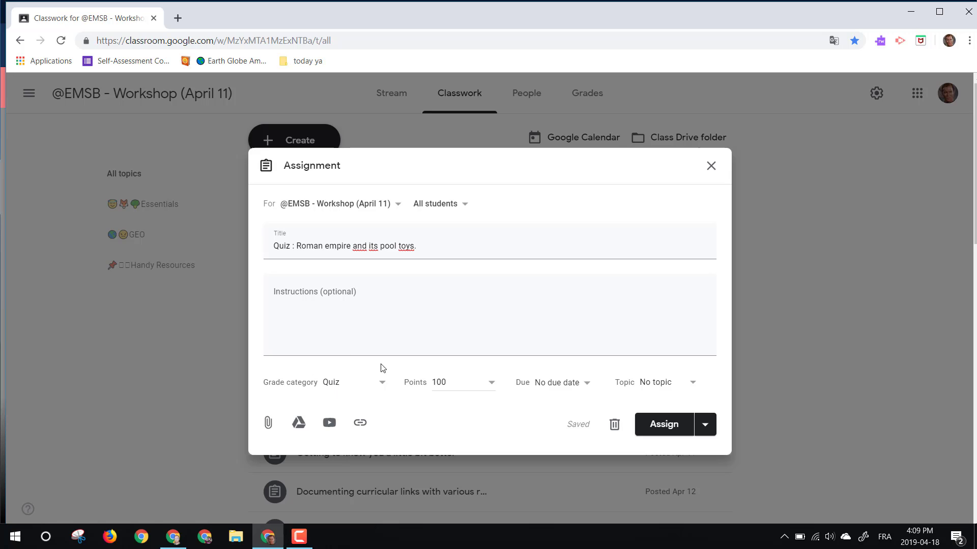
click(659, 428)
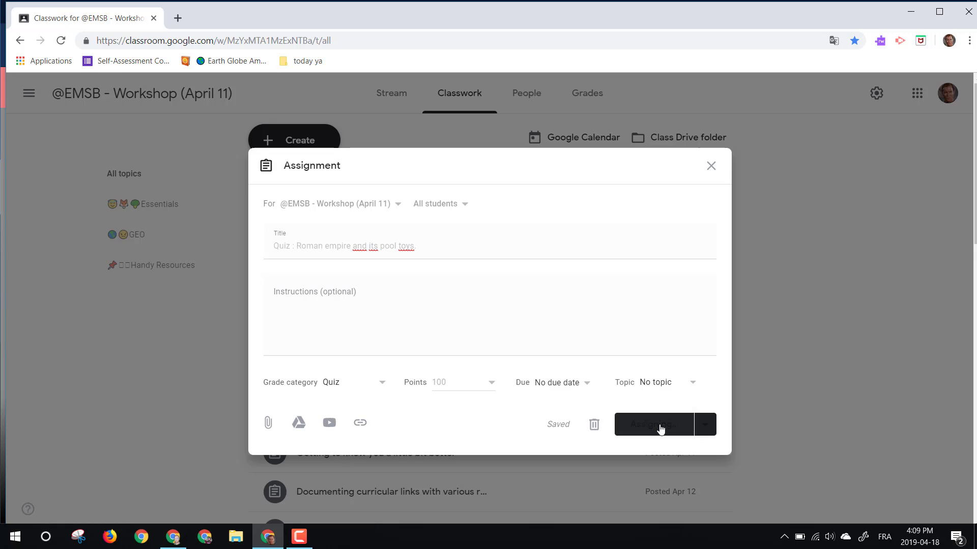